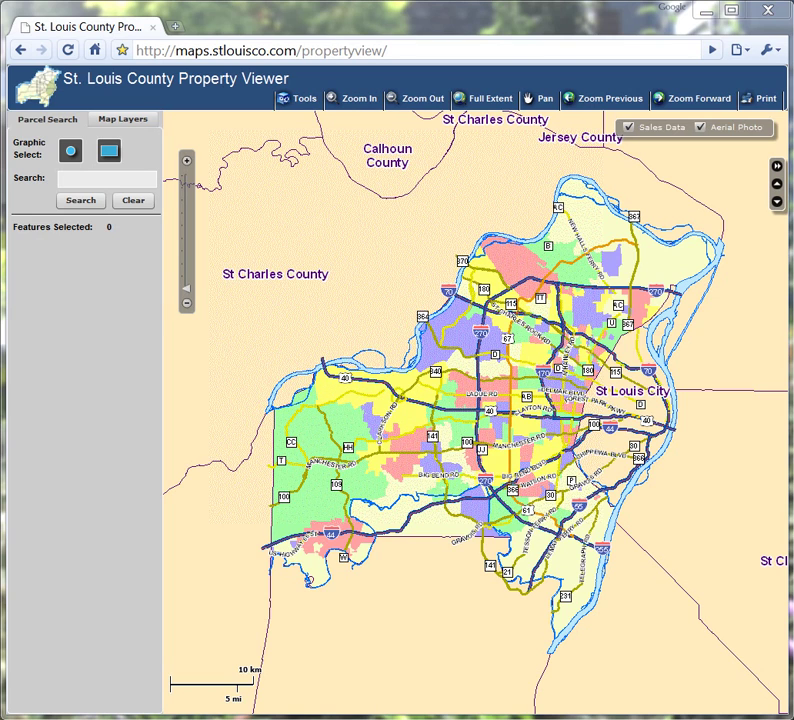
- Go back to the Interactive Maps page that links to PropertyView
left_click(20, 50)
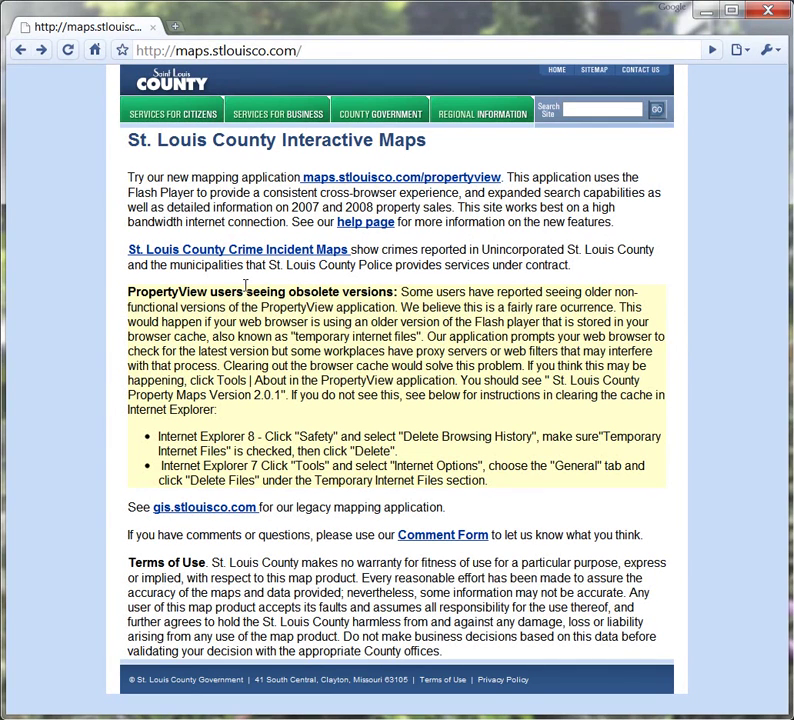
- Launch maps.stlouisco.com/propertyview and accept the terms of use to reach the county map
left_click(371, 185)
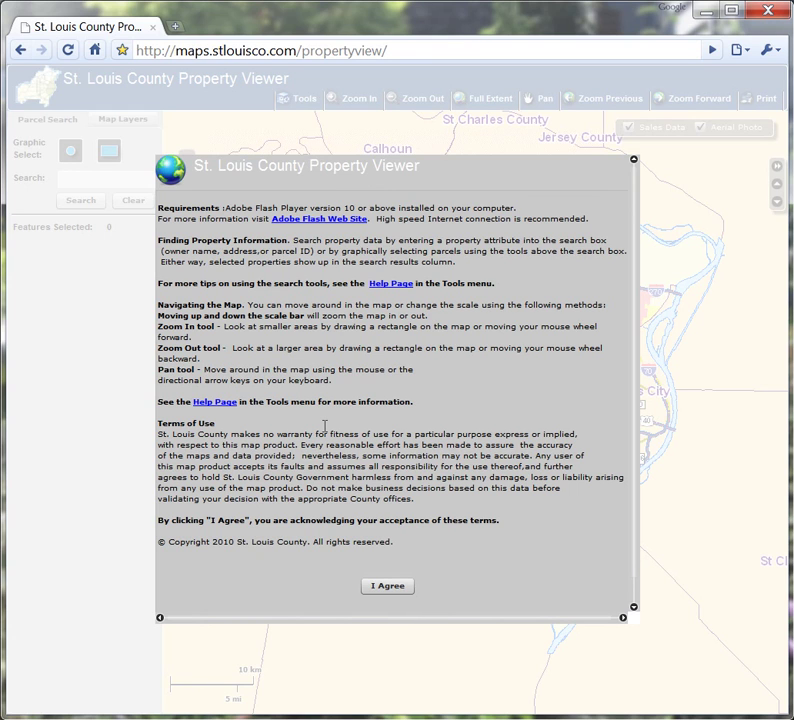
left_click(389, 587)
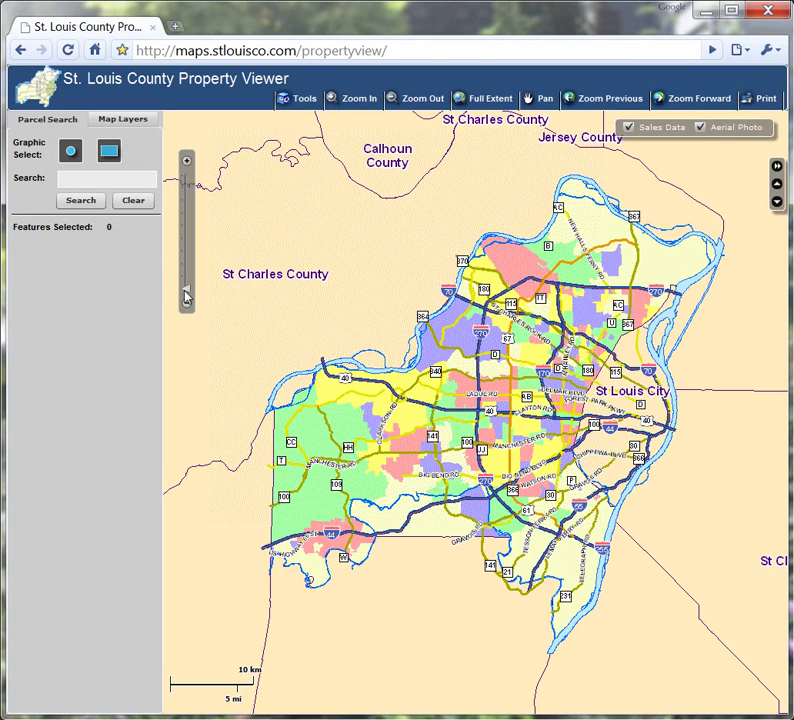
left_click_drag(188, 296, 190, 258)
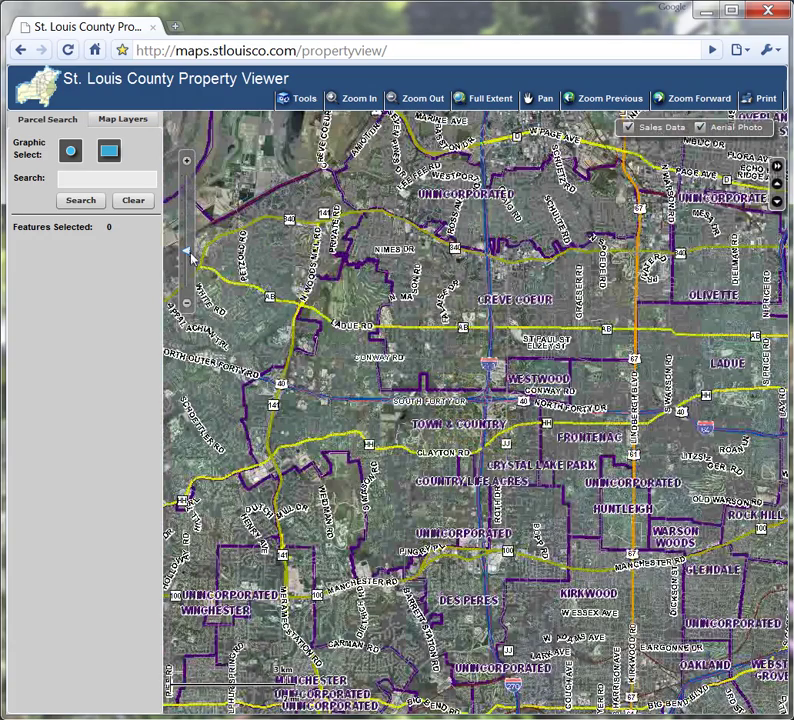
left_click(345, 100)
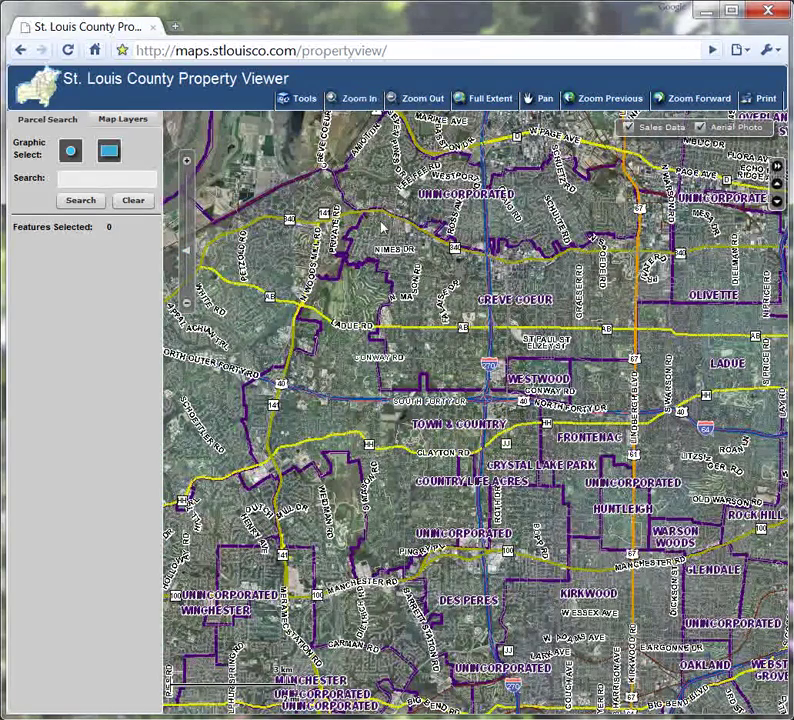
left_click_drag(380, 221, 503, 313)
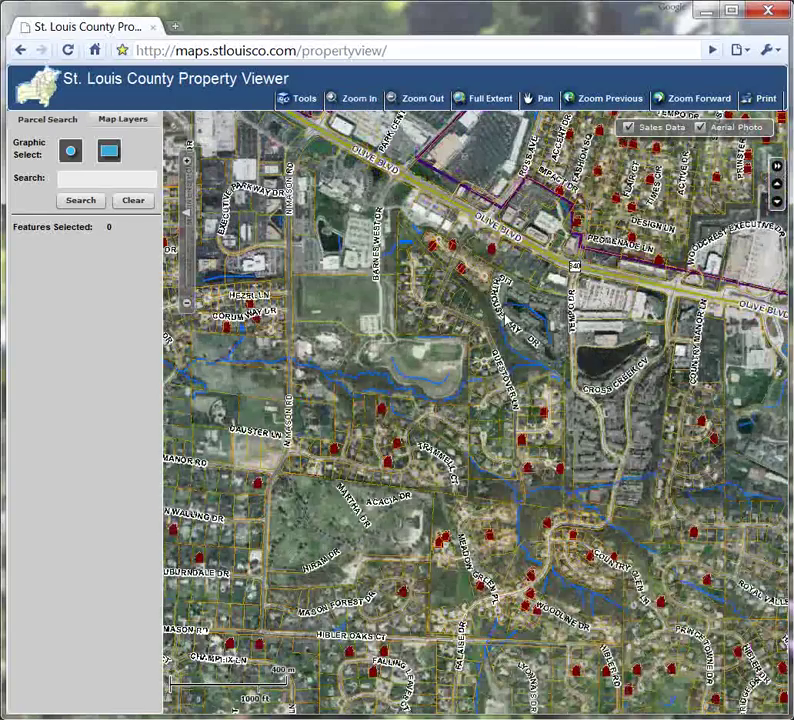
left_click(405, 100)
left_click_drag(323, 384, 508, 513)
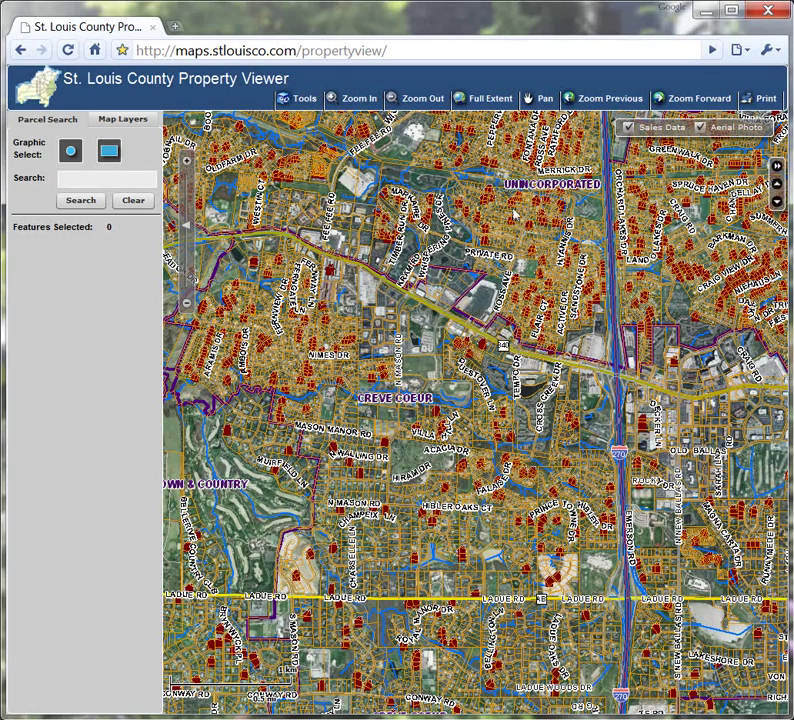
left_click(538, 100)
left_click_drag(652, 328, 297, 492)
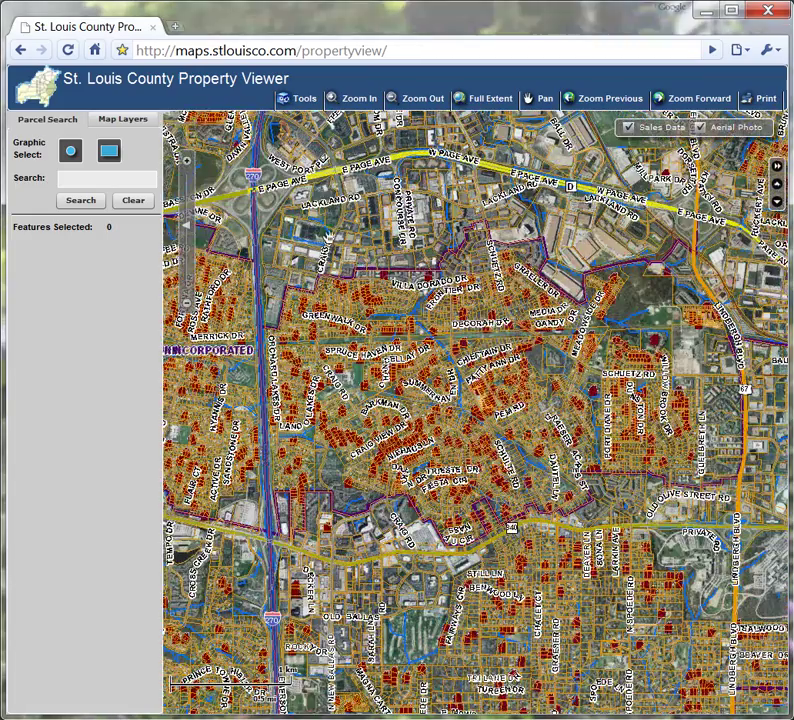
left_click_drag(420, 150, 554, 452)
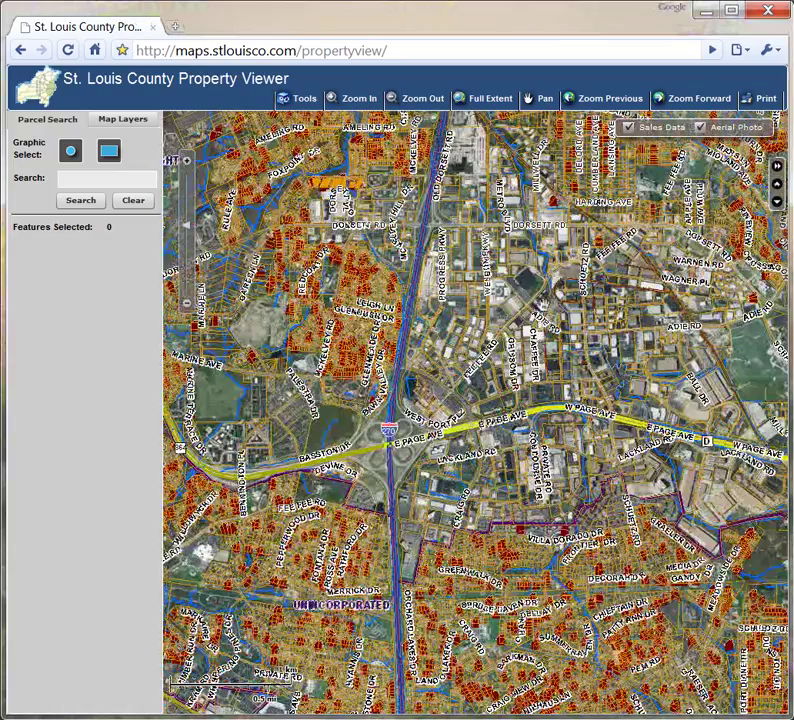
left_click_drag(550, 200, 555, 450)
left_click_drag(566, 315, 566, 485)
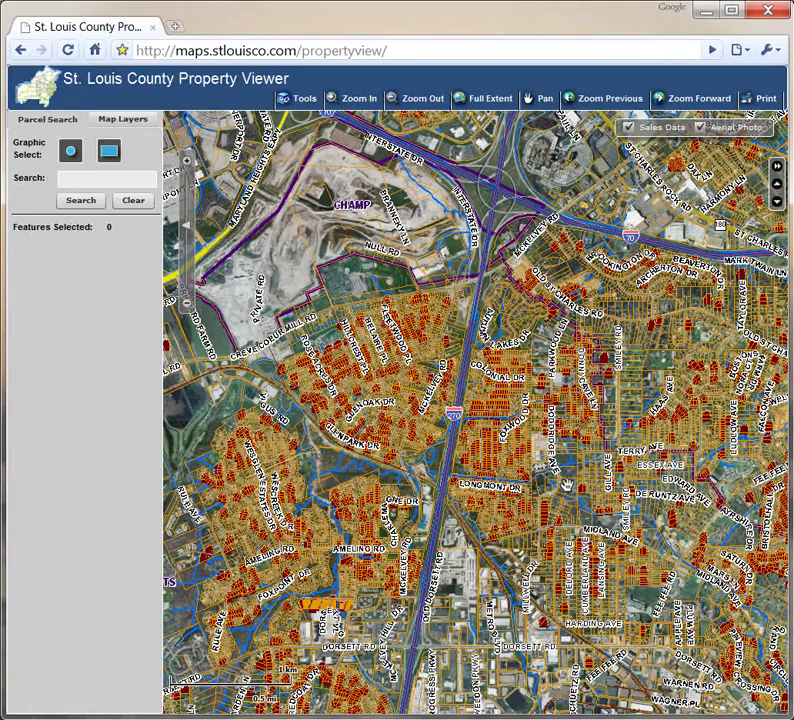
left_click(478, 103)
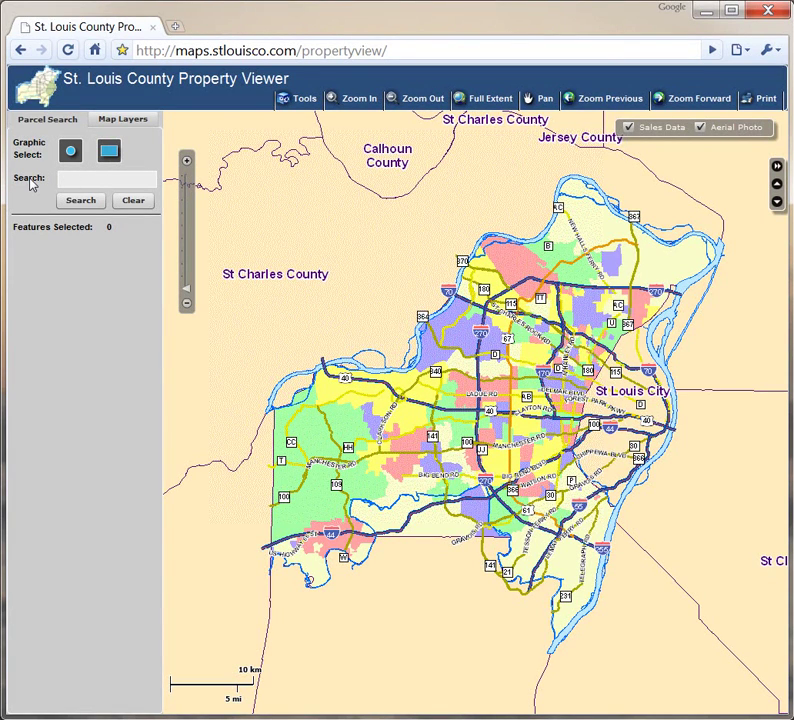
- Search parcels for 'clayton school', listing 16 matching properties
left_click(67, 178)
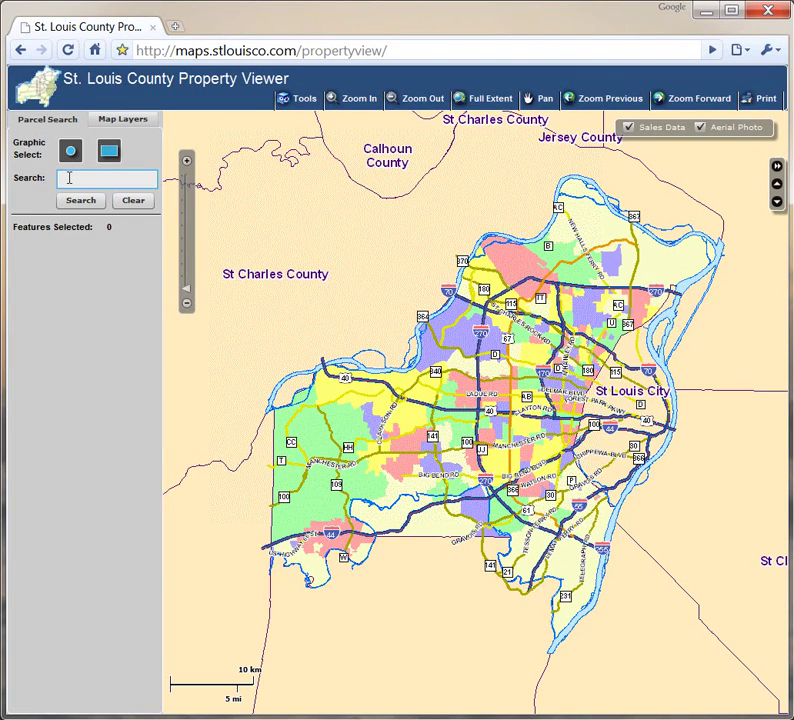
type("clayton school")
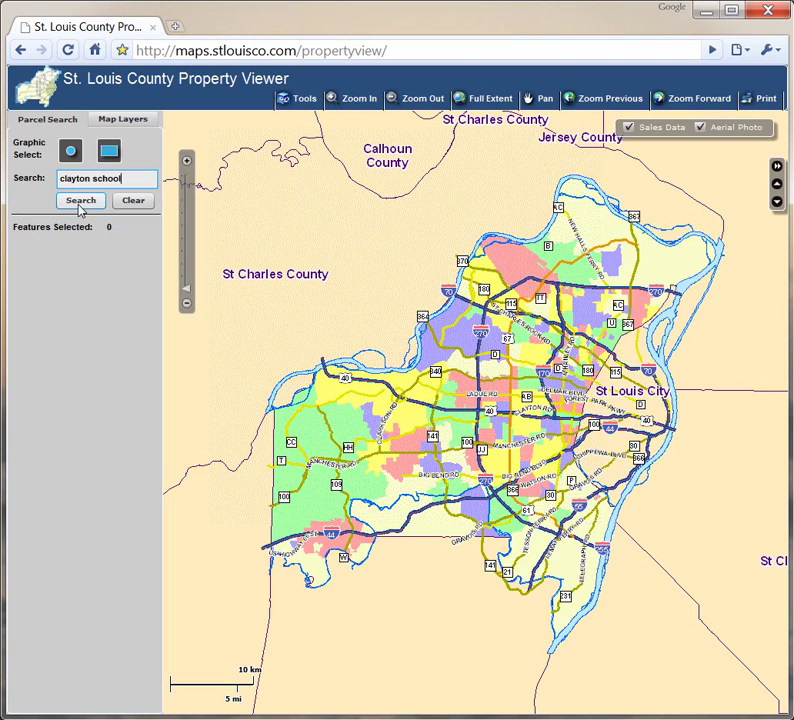
left_click(77, 202)
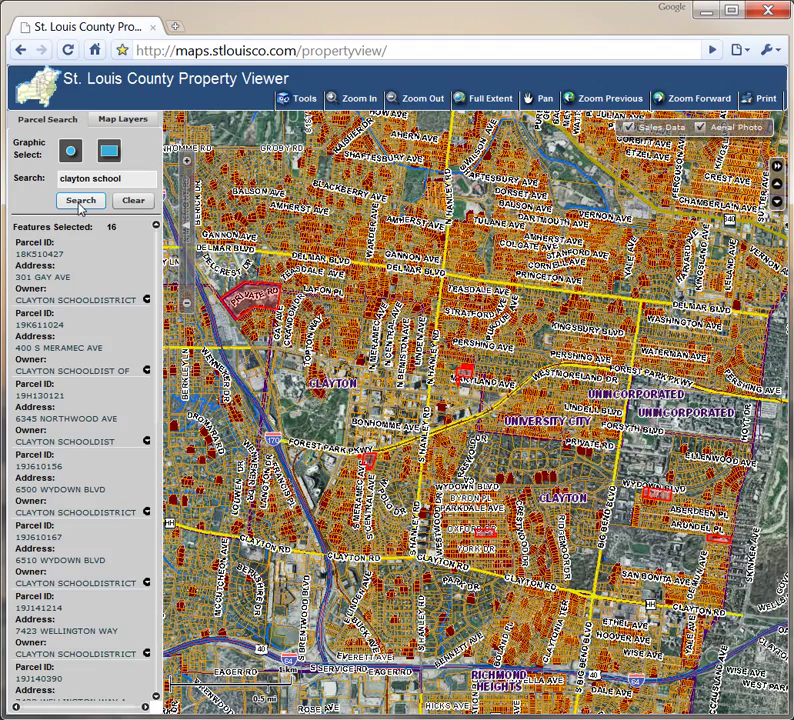
- Zoom to the first Clayton school parcel, expand its details, and open its Property Link revenue record
left_click(80, 279)
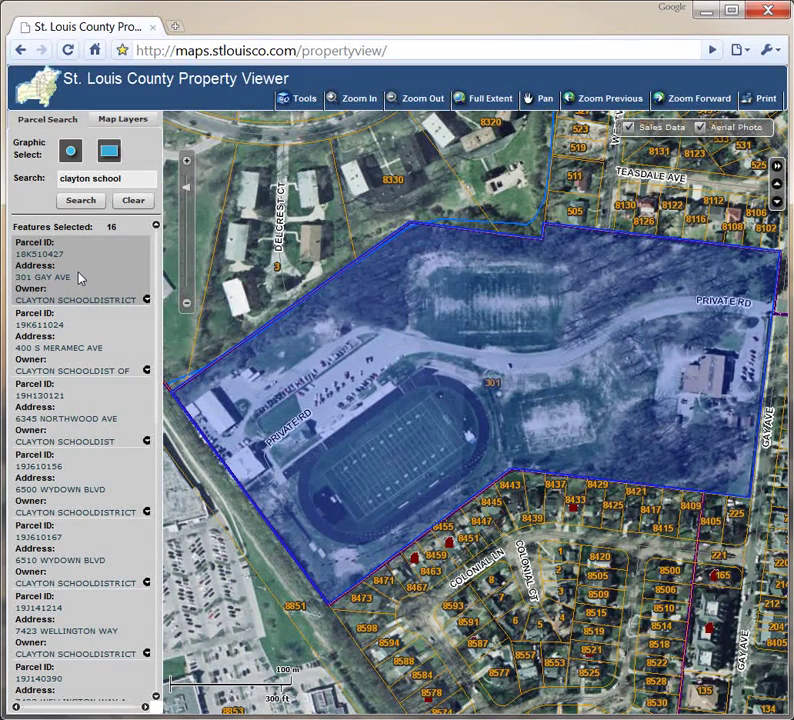
left_click(147, 301)
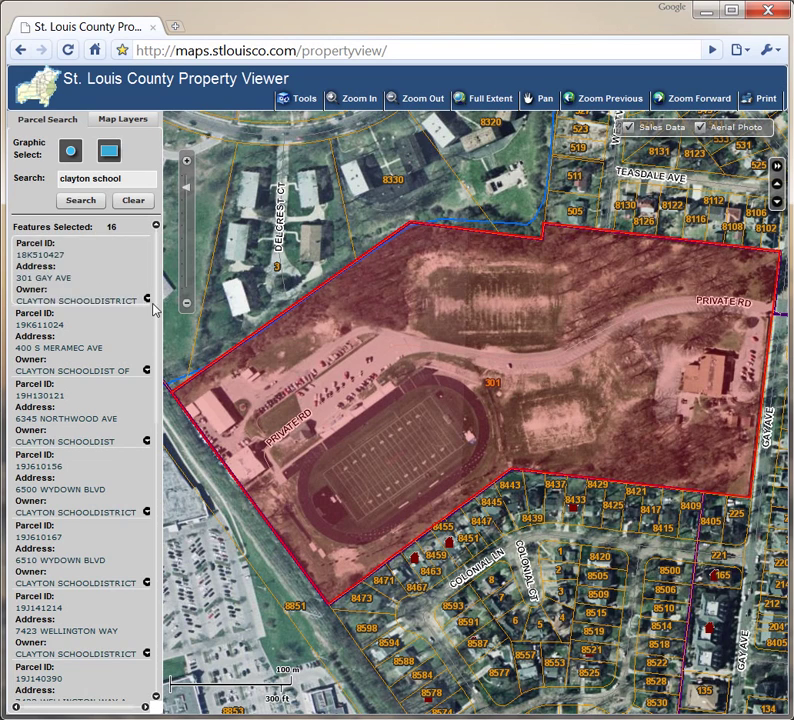
left_click(147, 300)
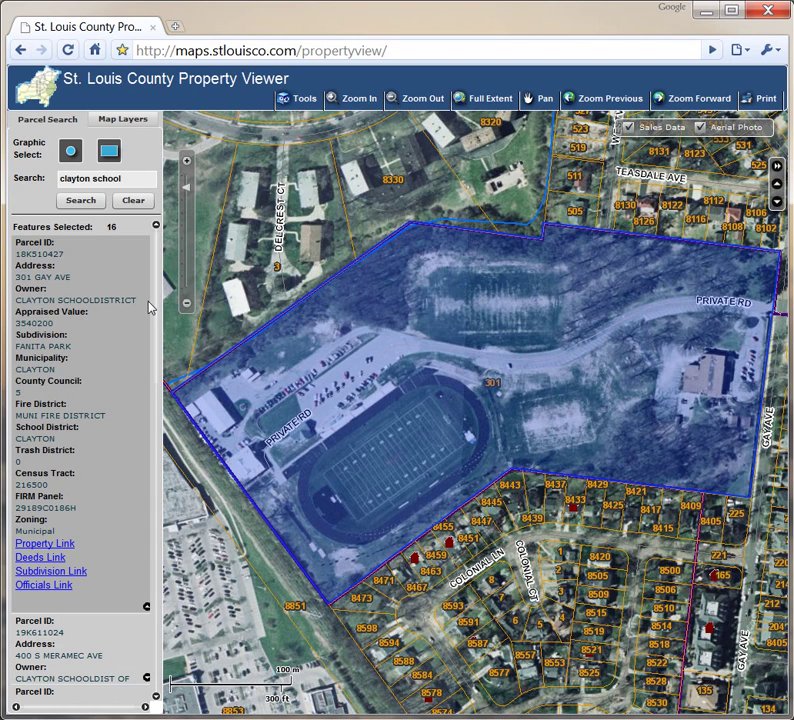
left_click(37, 545)
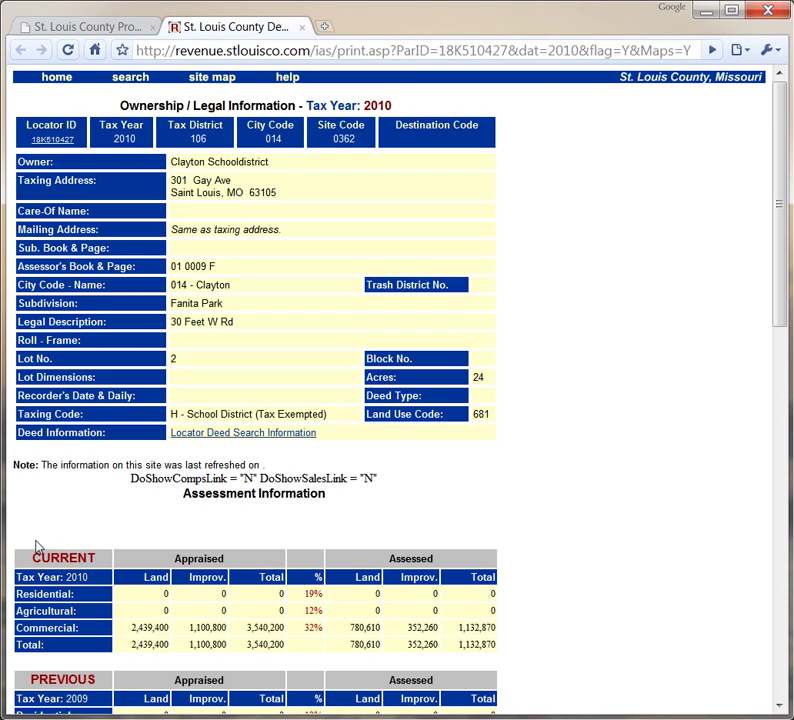
- Switch back to the Property Viewer tab showing the 301 Gay Ave school parcel
left_click(78, 28)
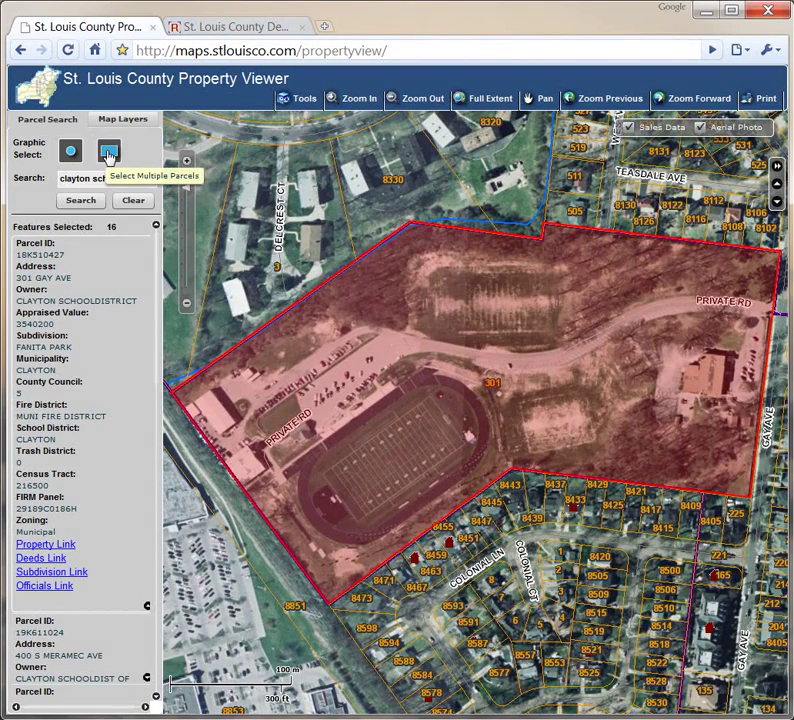
- Clear the search results and show the full details of parcel 8451
left_click(130, 201)
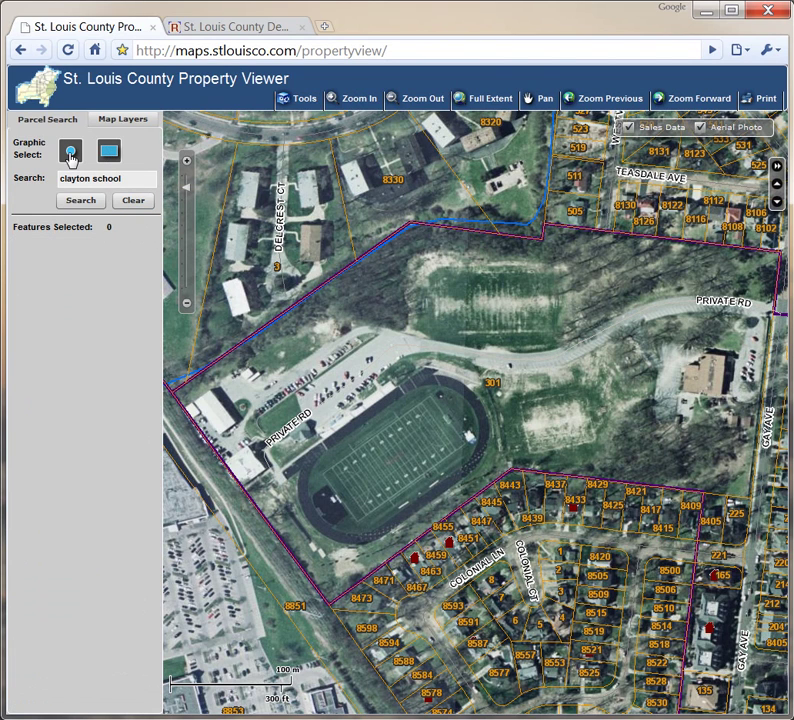
left_click(470, 535)
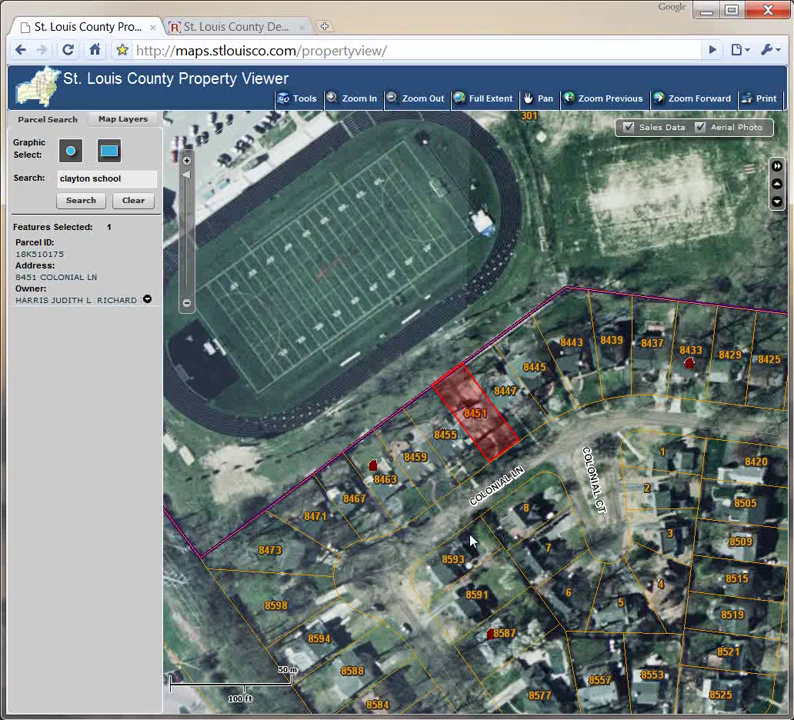
left_click(147, 299)
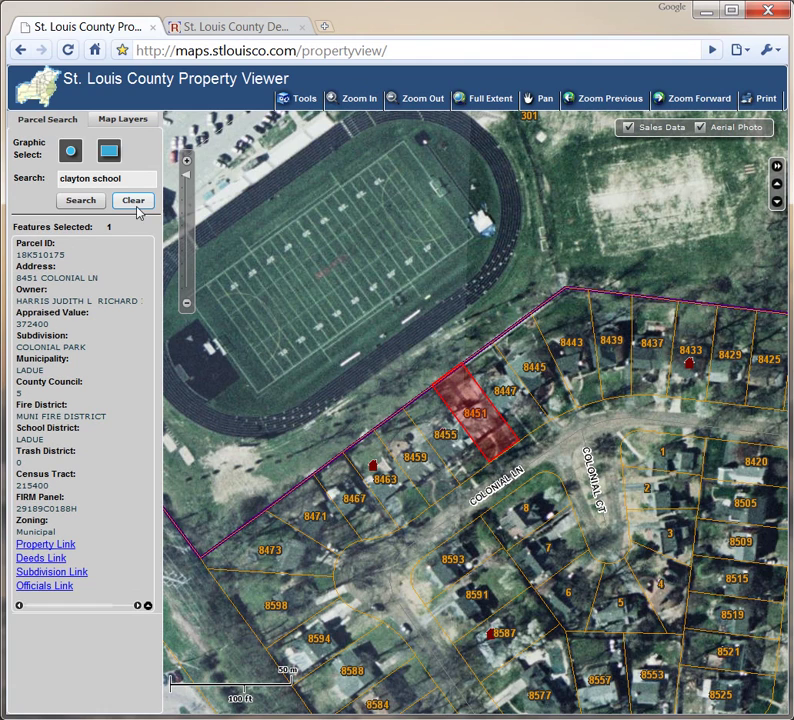
- Box-select the six parcels around the Colonial Ln and Colonial Ct corner
left_click(110, 152)
left_click_drag(460, 530, 564, 607)
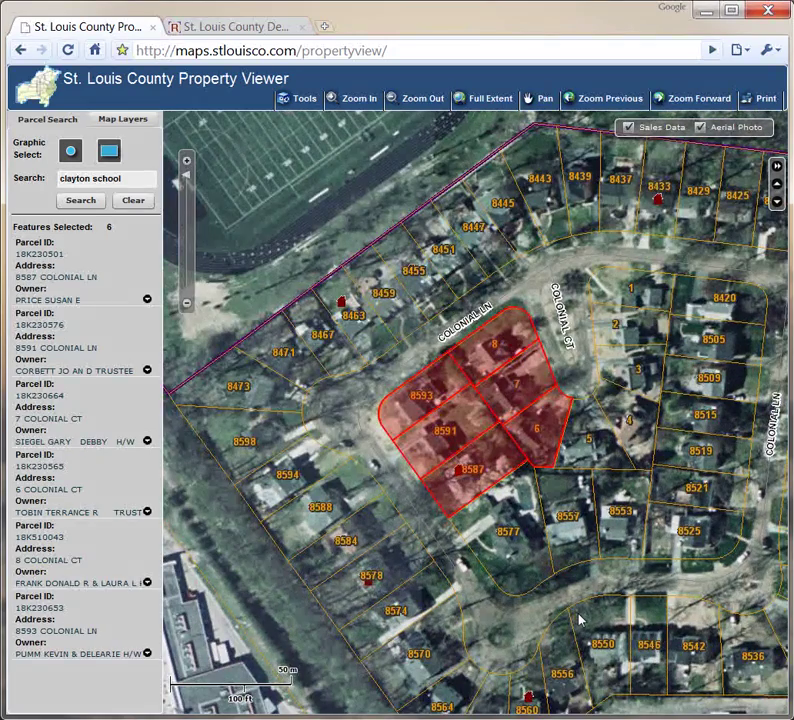
mouse_move(82, 277)
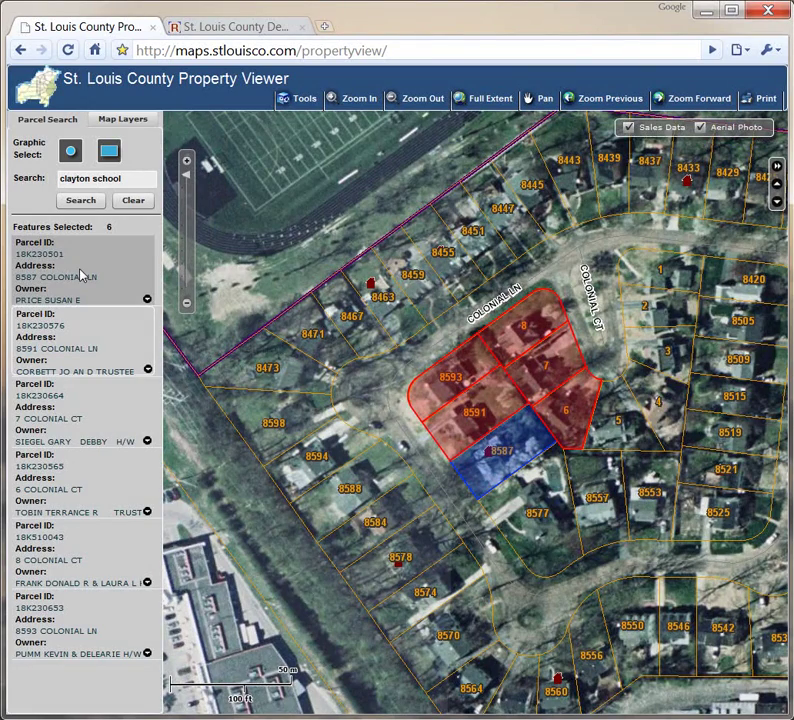
mouse_move(73, 333)
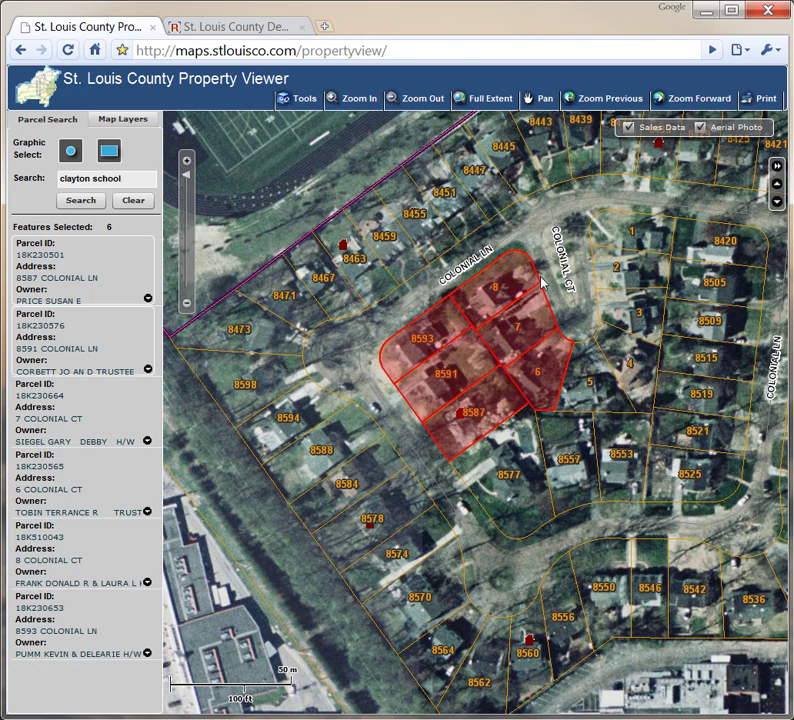
- Print the selected-parcels map titled St. Louis County in landscape to the chosen printer
left_click(758, 99)
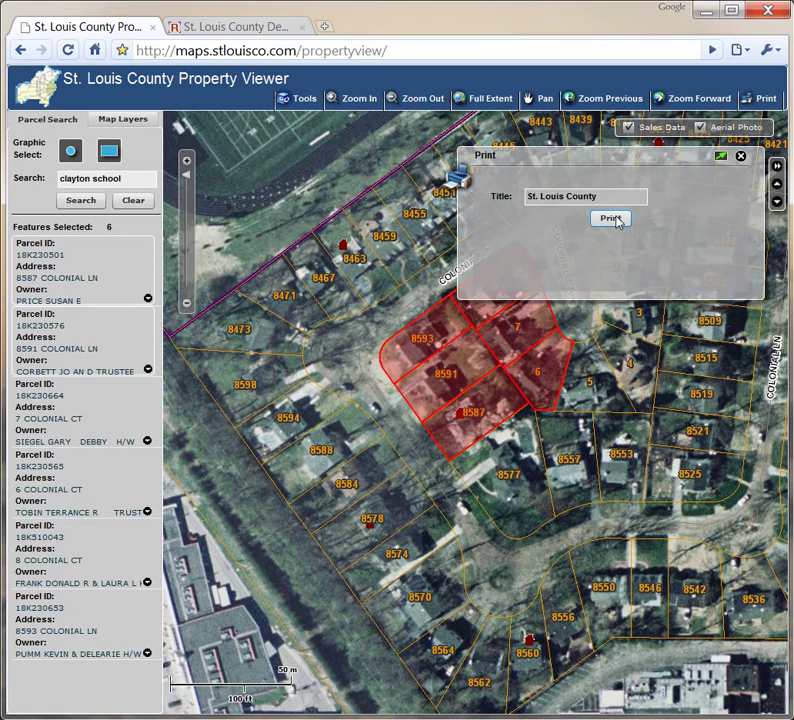
left_click(612, 219)
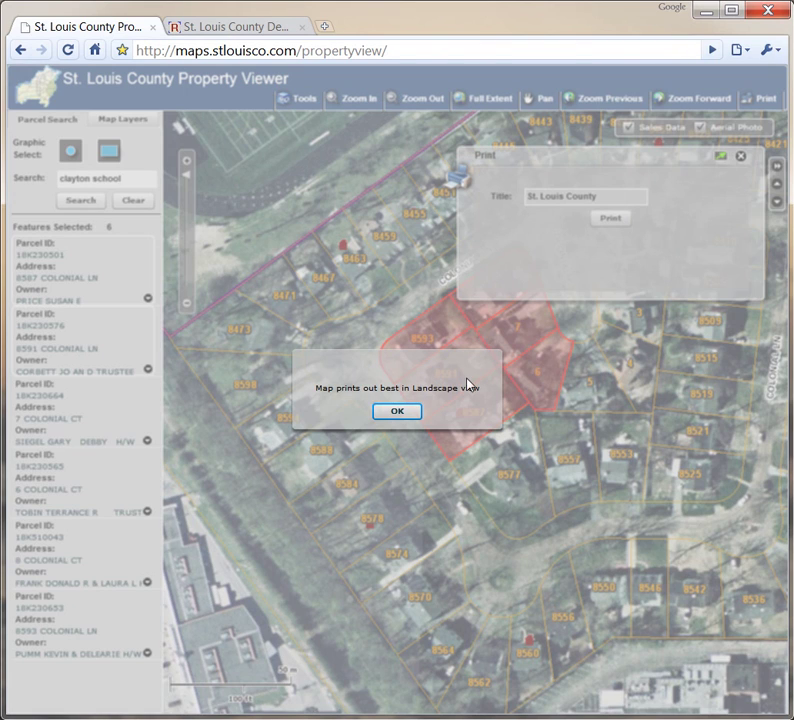
left_click(396, 412)
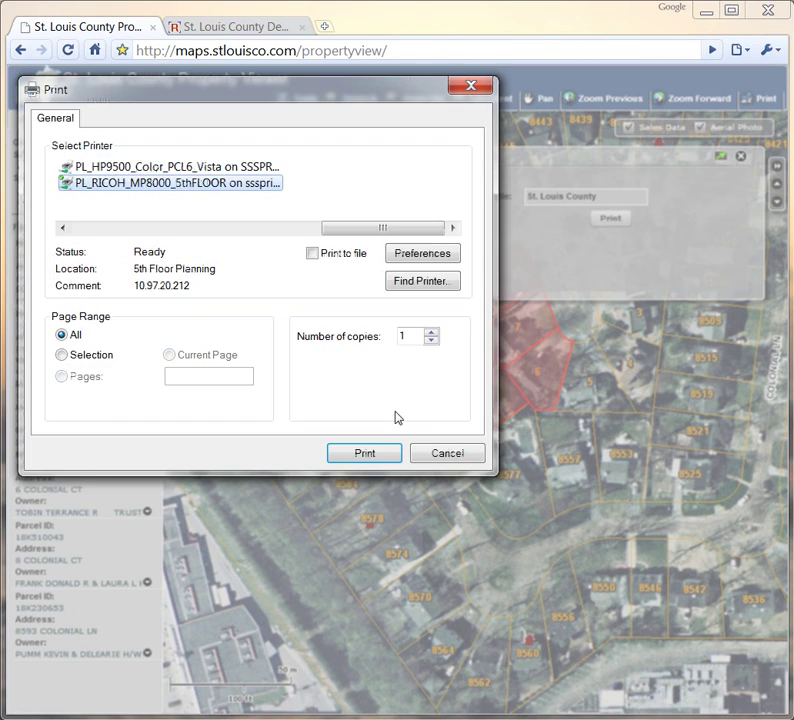
left_click(366, 453)
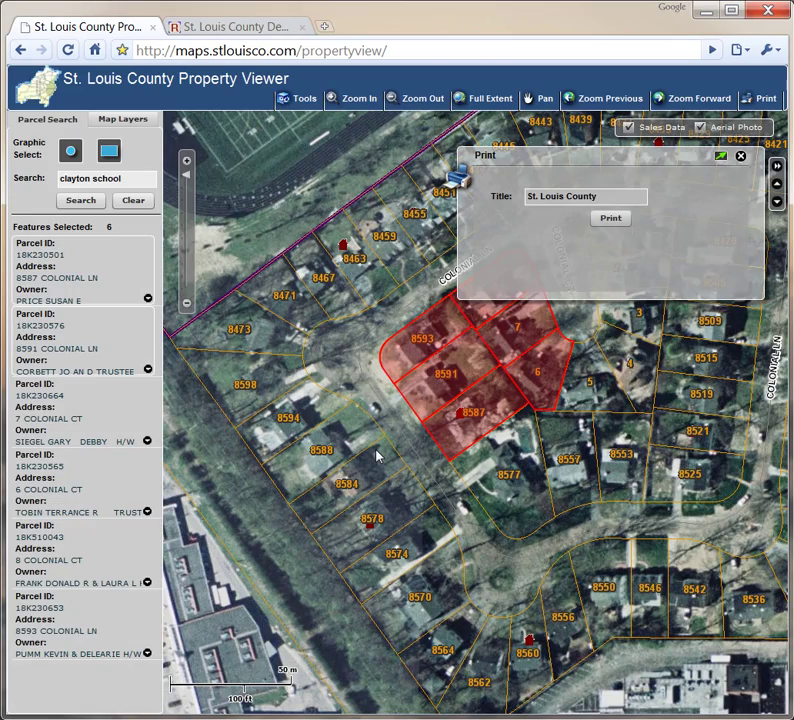
left_click(740, 157)
left_click(304, 100)
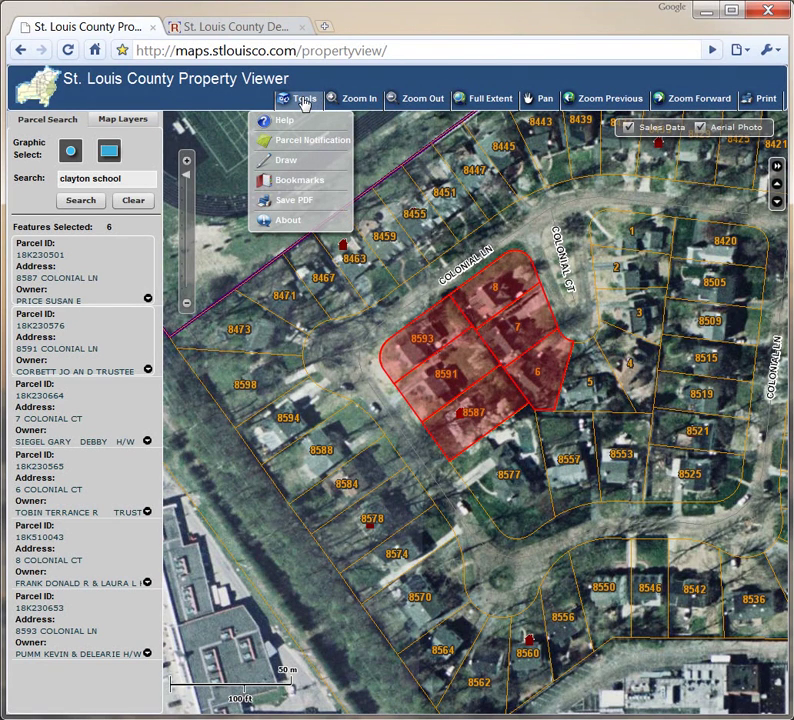
- Export the map titled St. Louis County as StLouisCountyMap.pdf
left_click(296, 201)
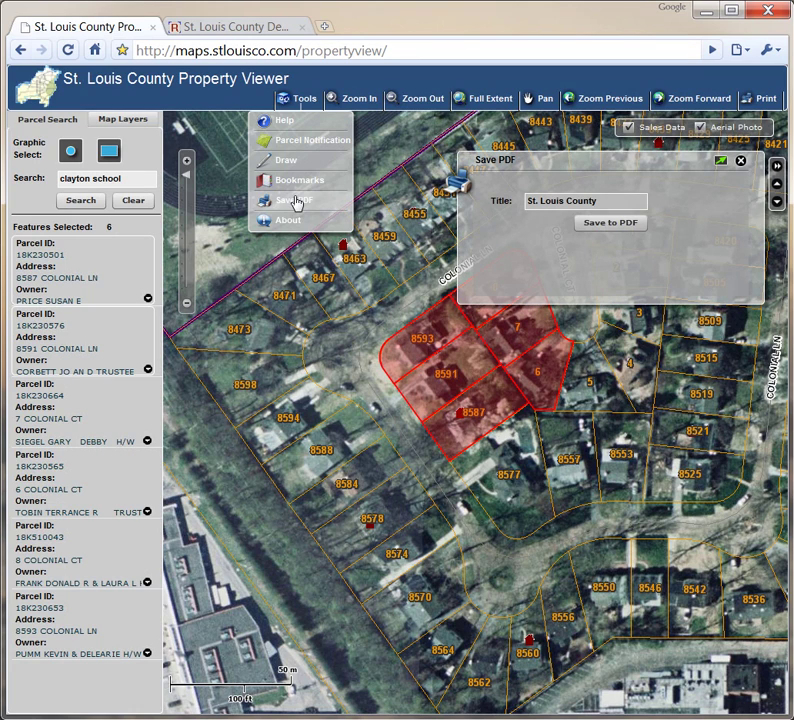
left_click(605, 225)
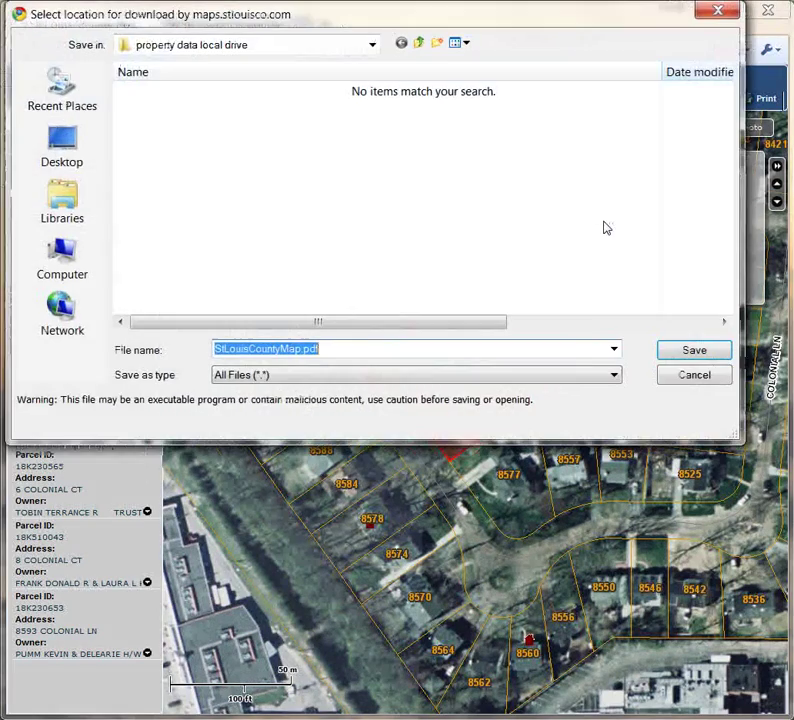
left_click(682, 356)
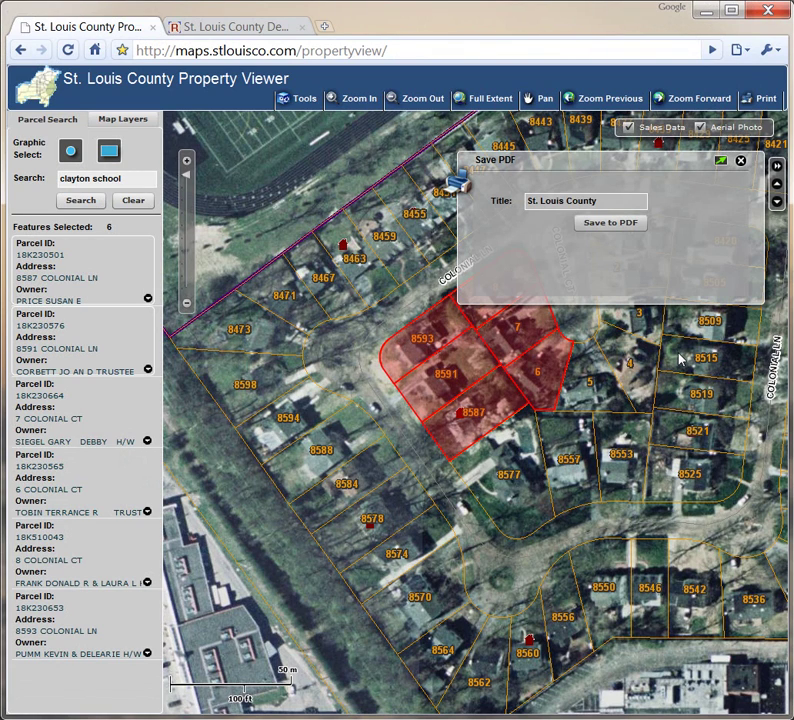
left_click(740, 160)
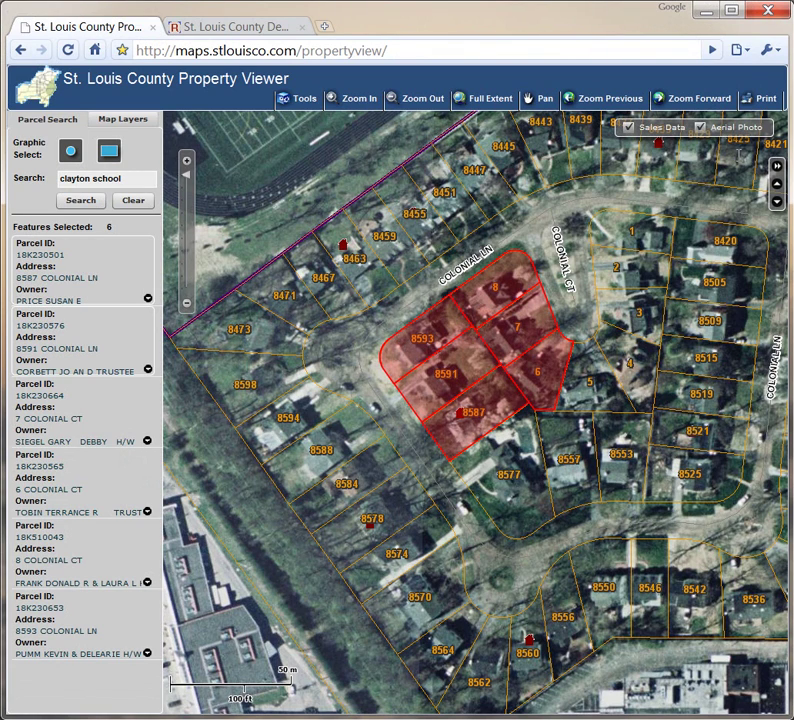
- Turn off the Sales Data layer, keeping the Aerial Photo layer on beneath the parcels
left_click(627, 128)
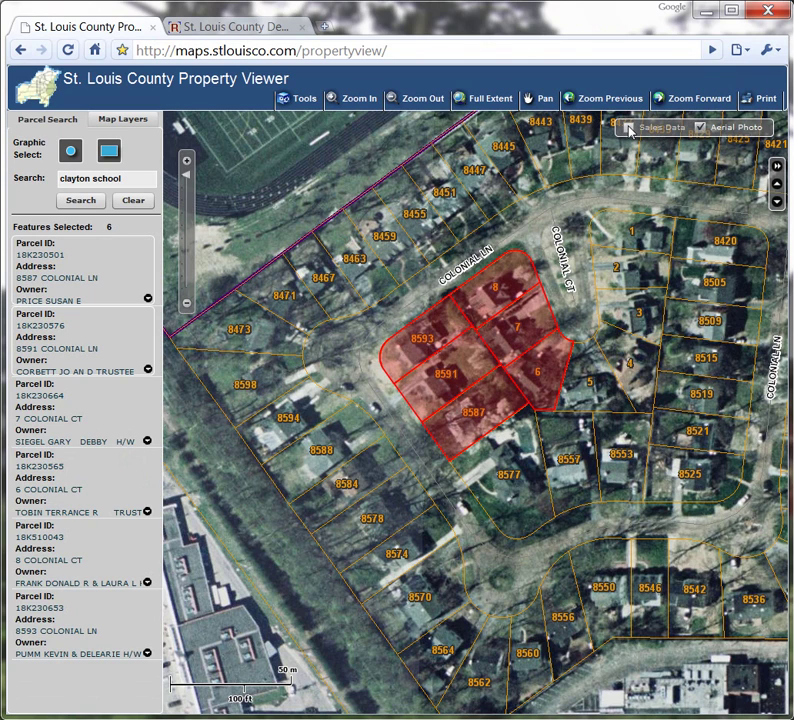
left_click(701, 128)
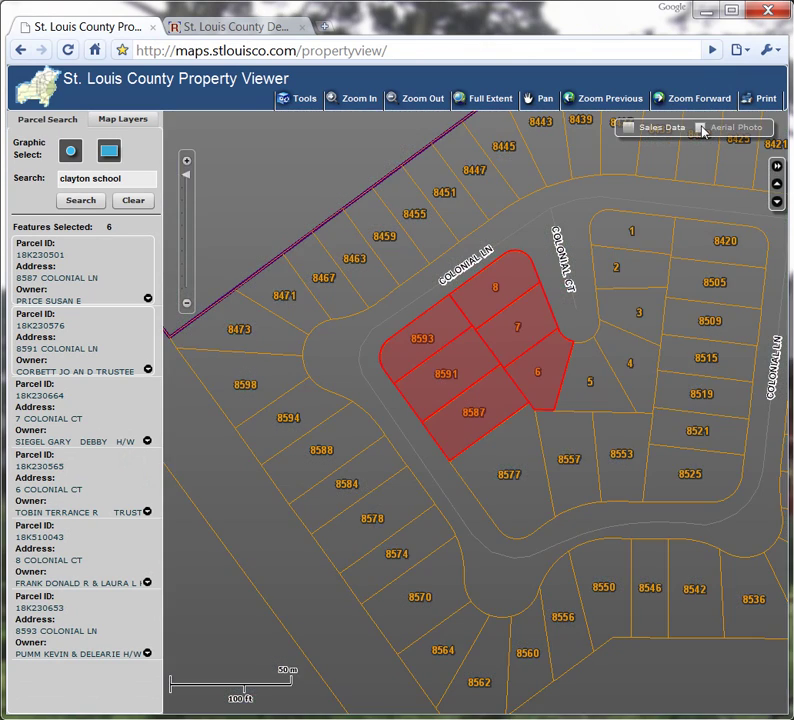
left_click(701, 128)
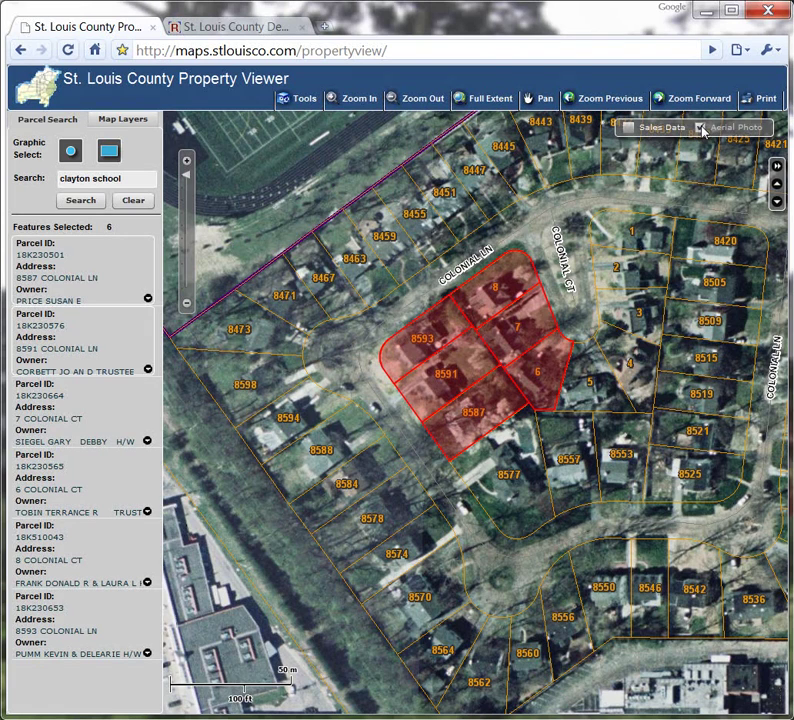
- Show the Map Layers list, toggling Unincorporated Zoning on and back off
left_click(131, 122)
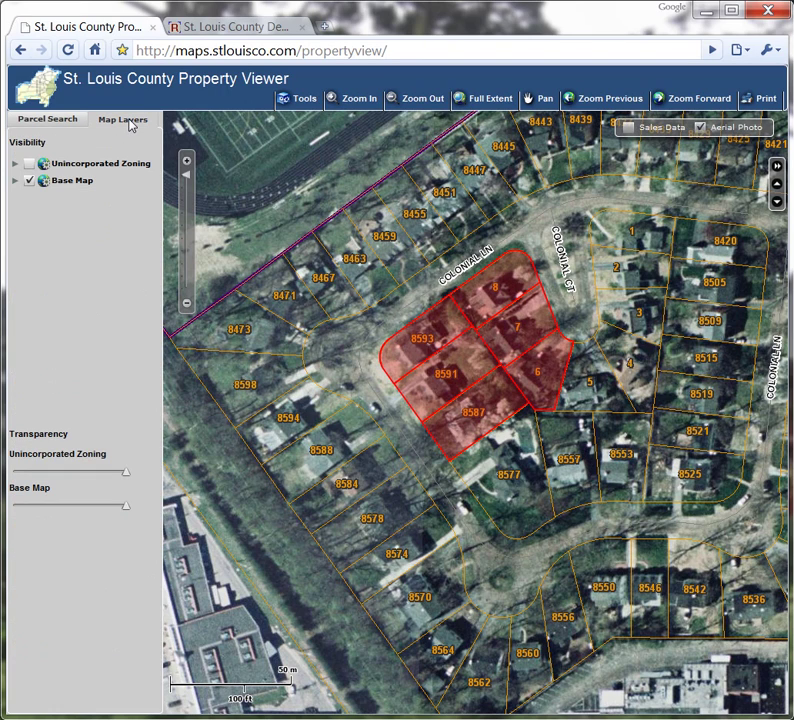
left_click(29, 164)
left_click(29, 164)
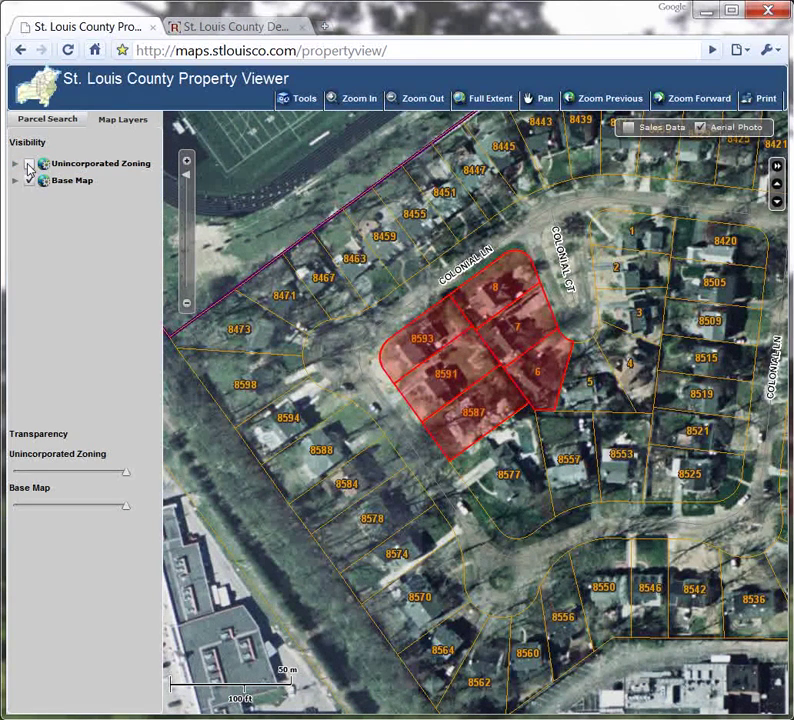